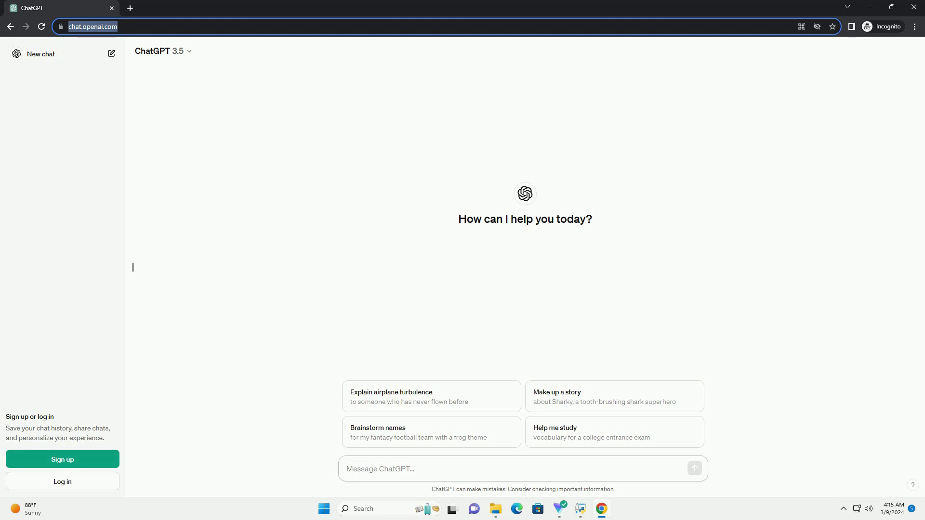
text(write an informative tutorial about python concepts with examples with code example)
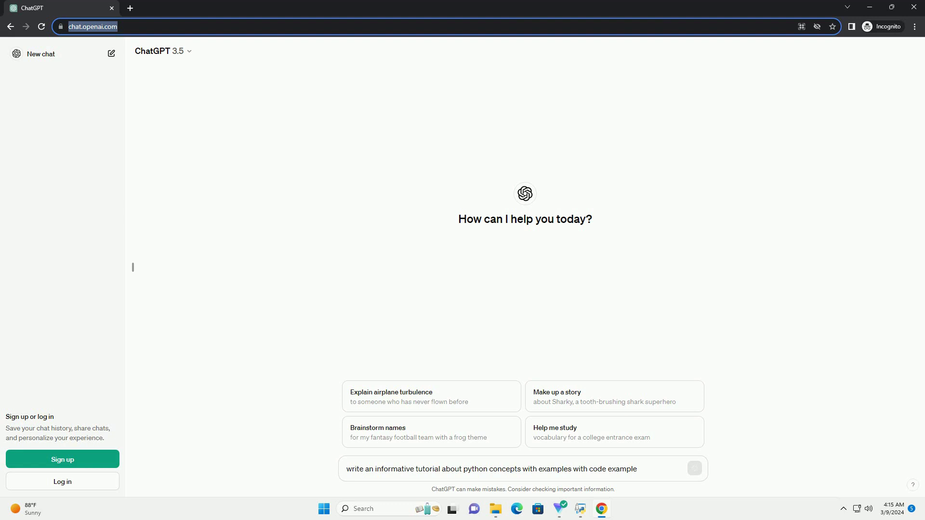
- Send the Python concepts tutorial prompt to ChatGPT to start generating the reply
key(Return)
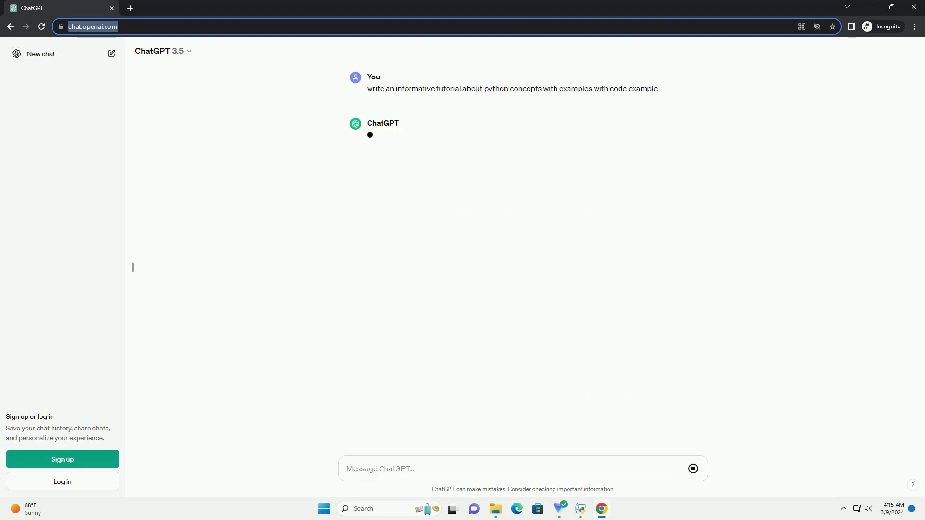